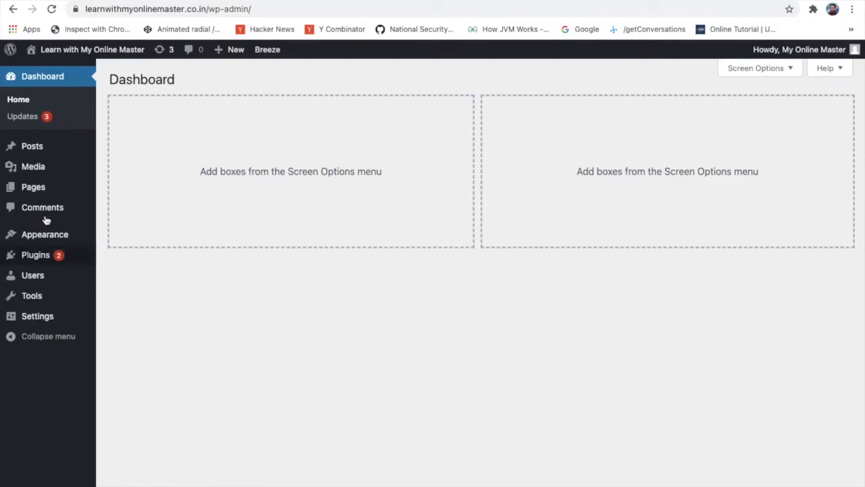
# Step: Go to the site's installed themes and open the page for adding a new theme
pyautogui.moveTo(31, 234)
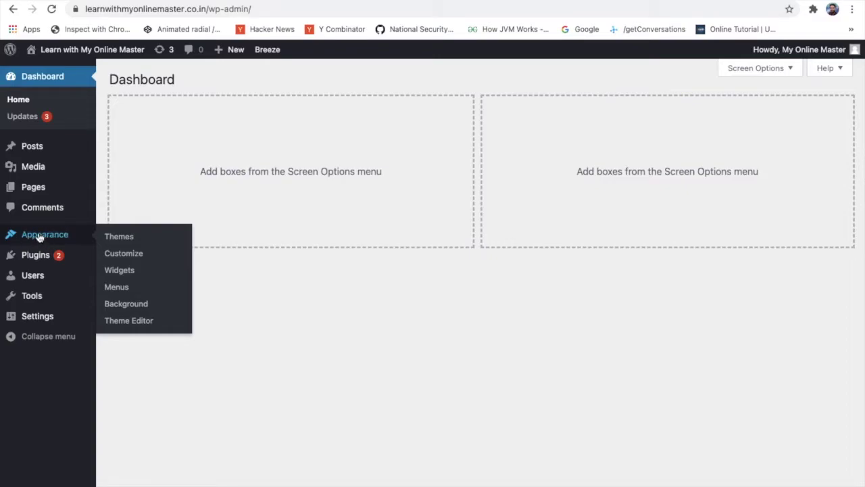
pyautogui.click(132, 239)
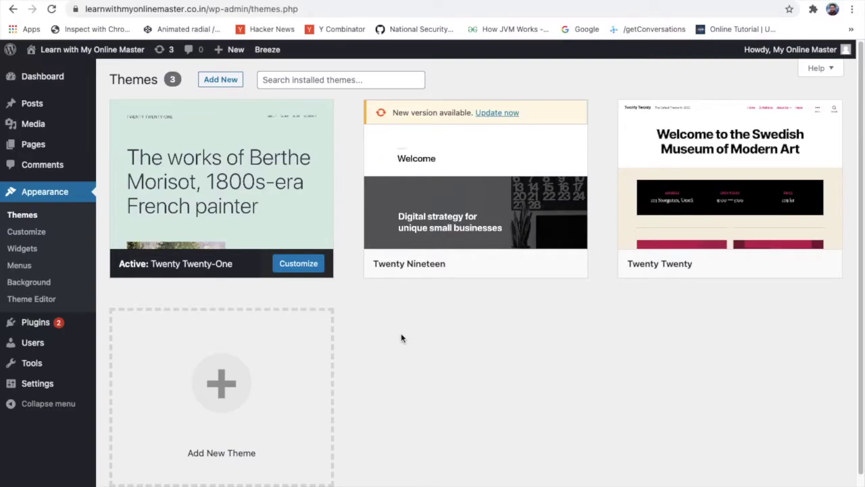
pyautogui.moveTo(211, 203)
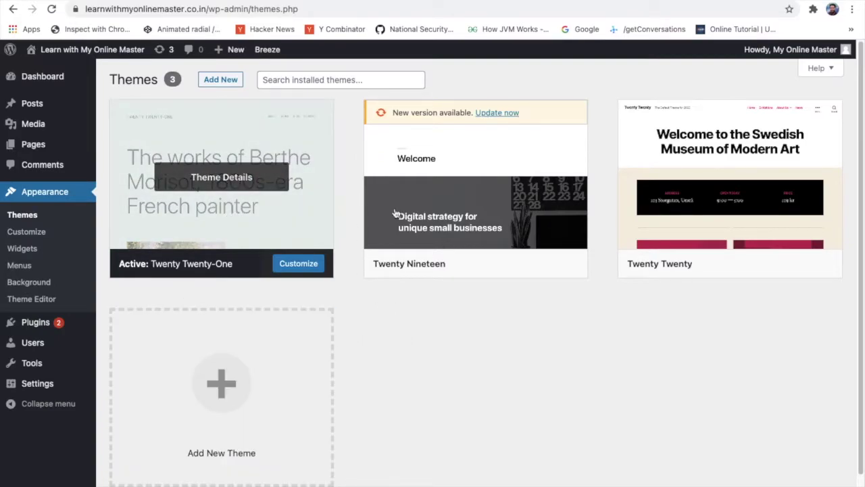
pyautogui.moveTo(718, 199)
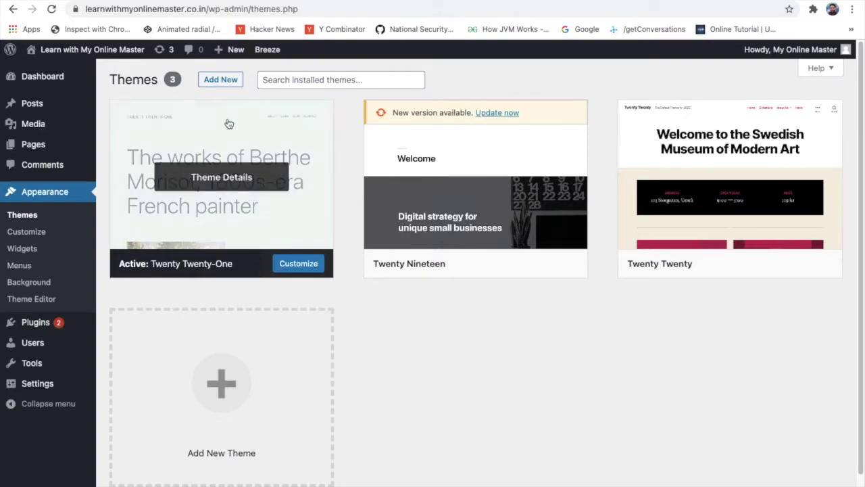
pyautogui.click(225, 80)
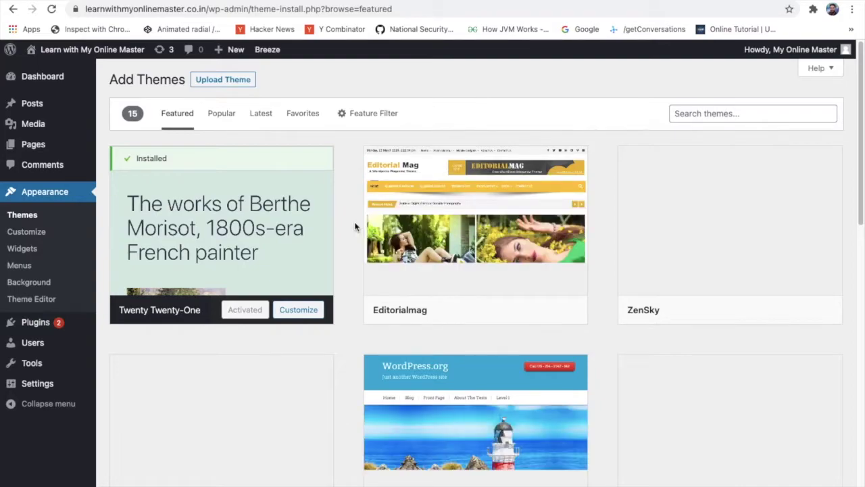
# Step: Browse the featured themes in the theme directory and examine their previews
pyautogui.scroll(-3, 355, 226)
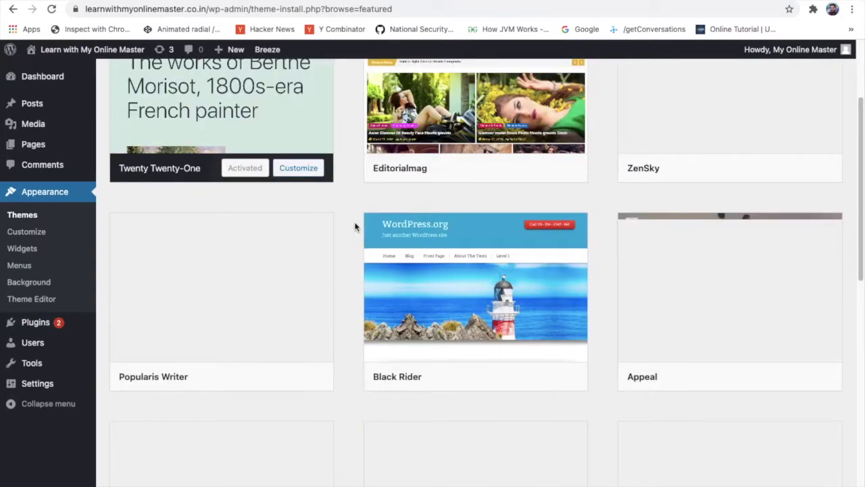
pyautogui.scroll(-6, 355, 227)
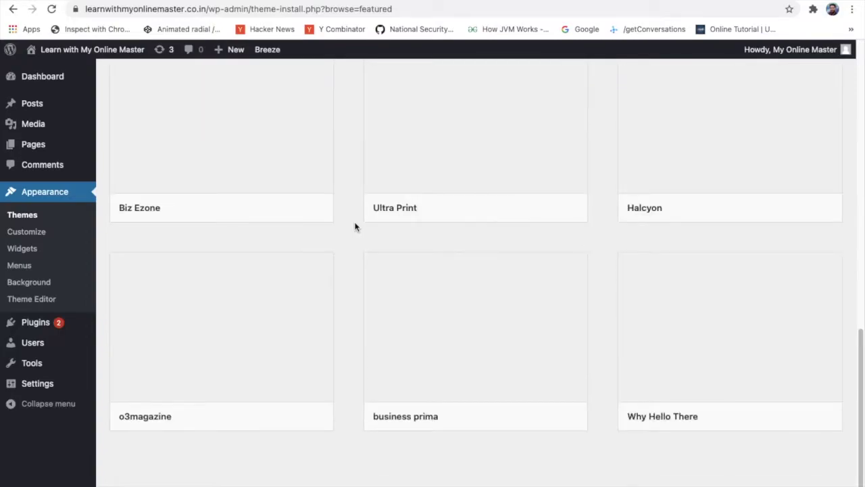
pyautogui.scroll(4, 355, 226)
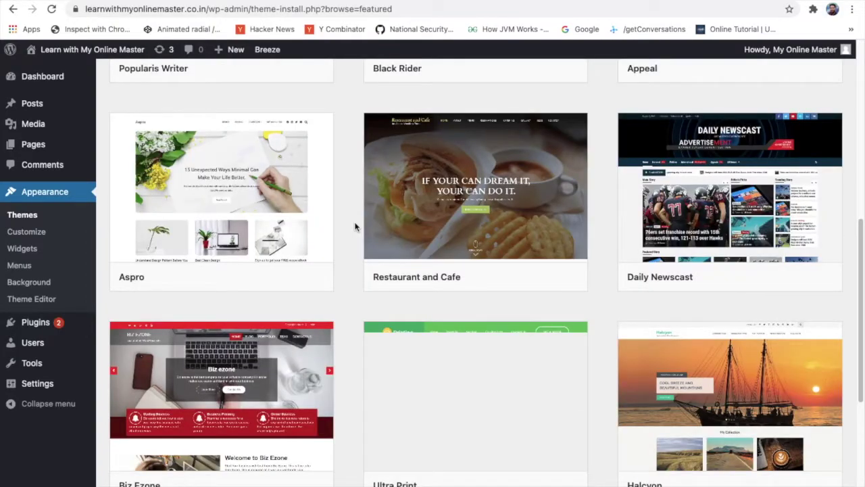
pyautogui.scroll(-1, 354, 226)
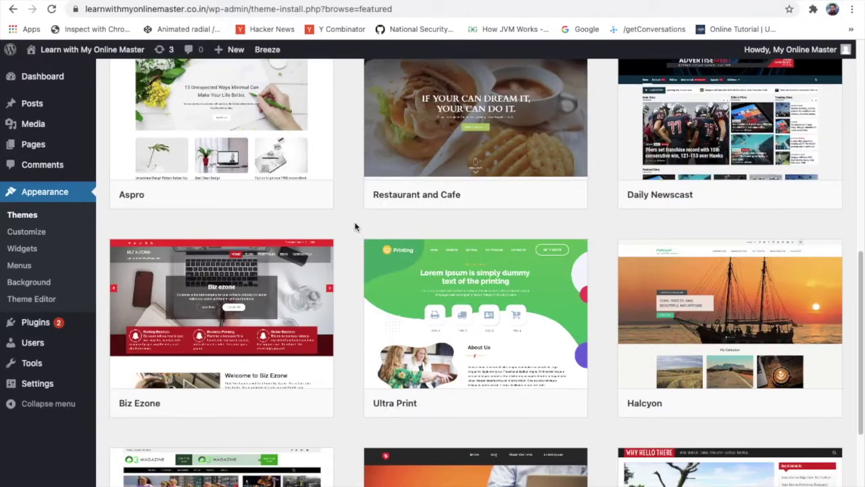
pyautogui.moveTo(214, 292)
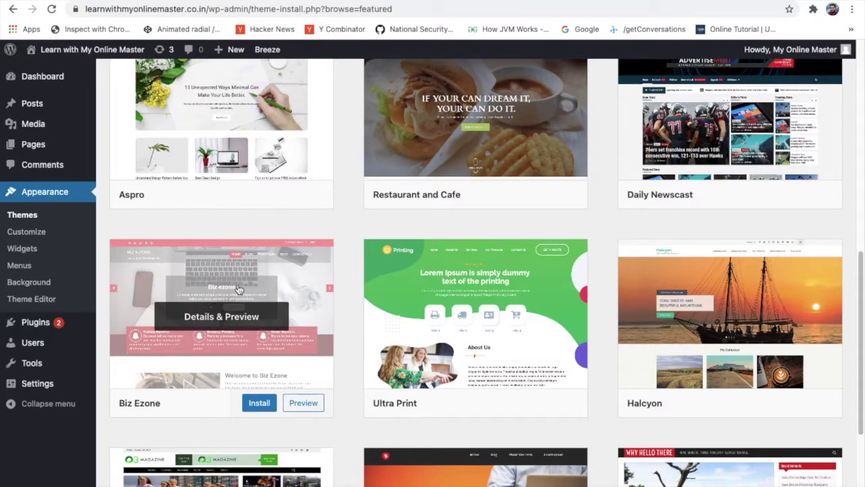
pyautogui.scroll(-2, 329, 285)
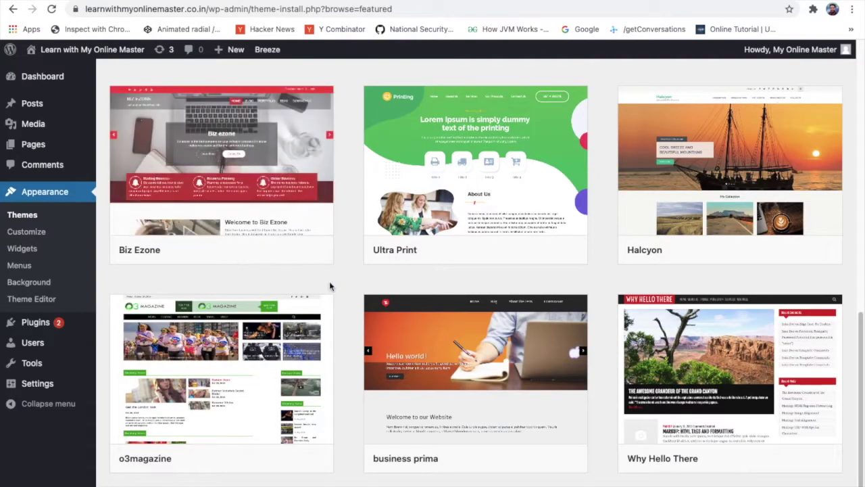
pyautogui.scroll(-1, 342, 275)
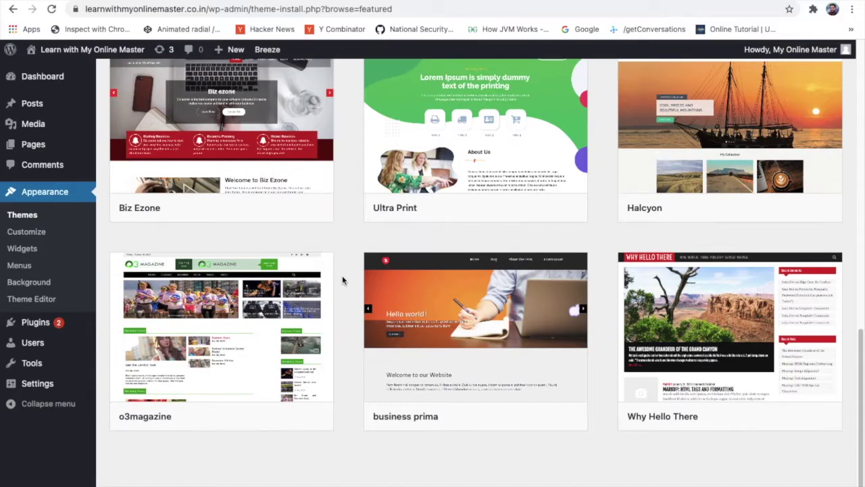
pyautogui.scroll(5, 342, 279)
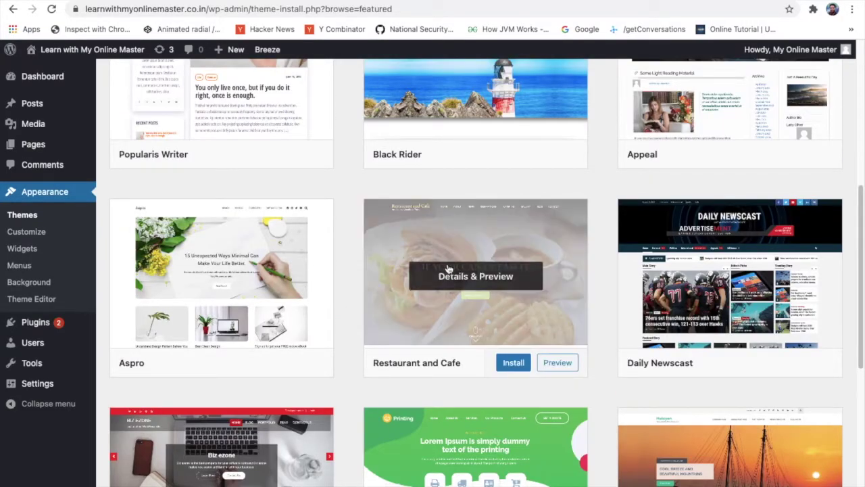
pyautogui.scroll(5, 366, 267)
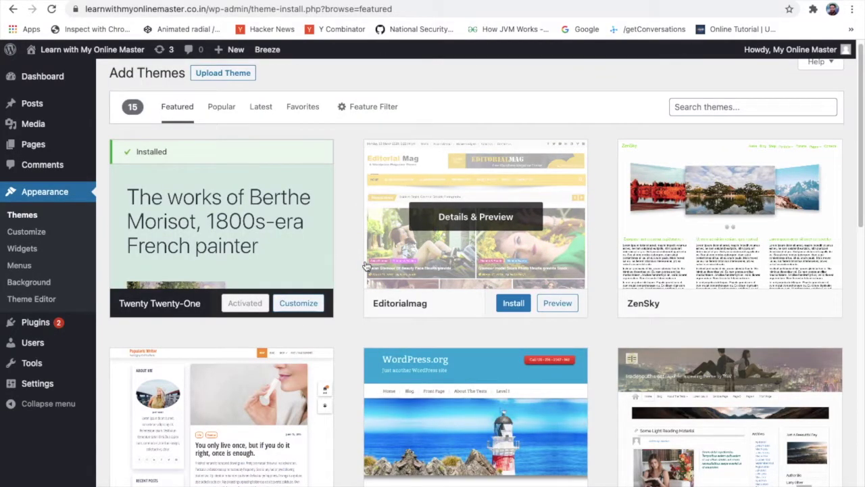
pyautogui.scroll(1, 365, 266)
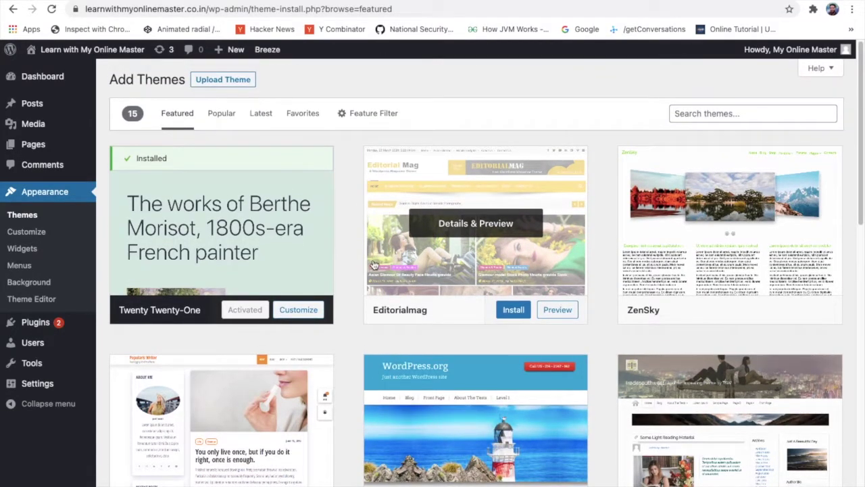
# Step: Switch the theme directory to the popular themes and look through them, including Astra
pyautogui.click(223, 116)
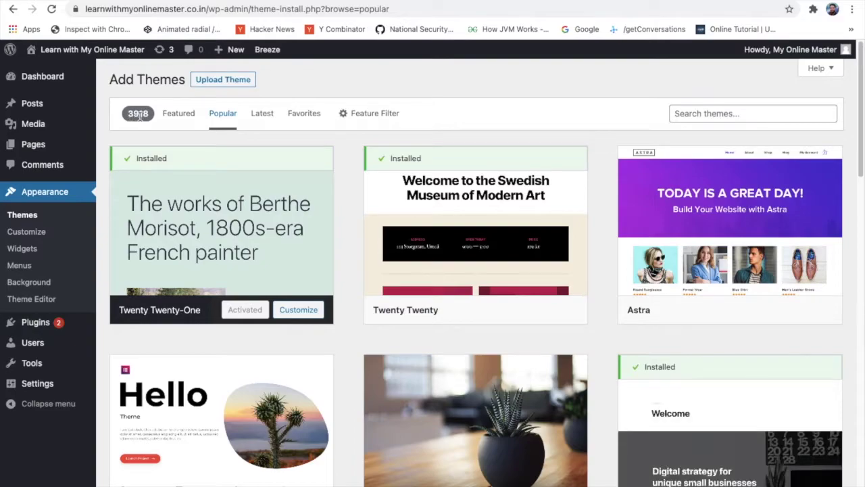
pyautogui.scroll(-4, 352, 219)
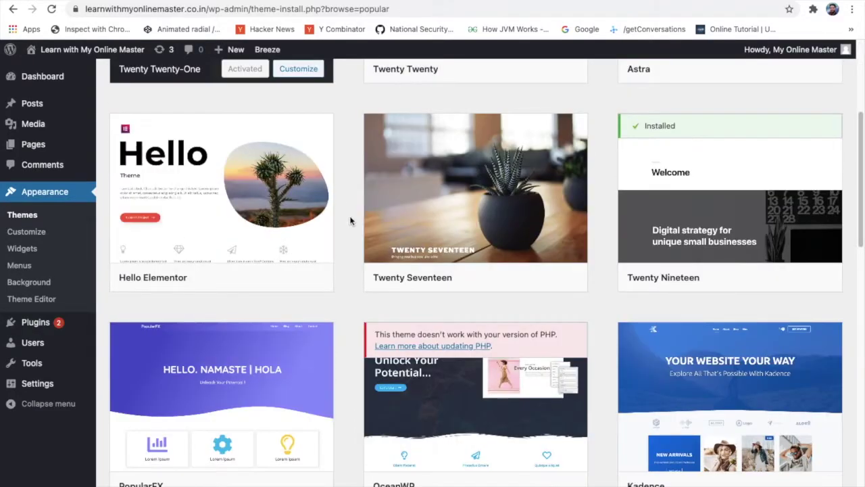
pyautogui.scroll(-8, 351, 221)
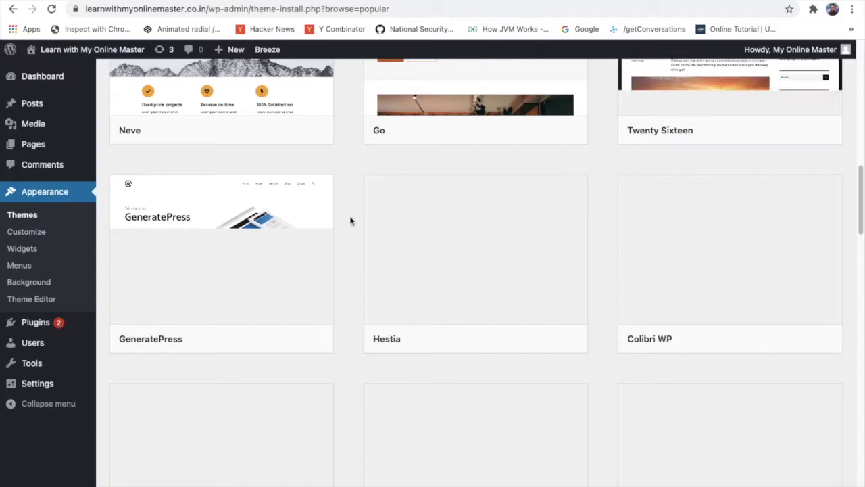
pyautogui.scroll(-3, 350, 220)
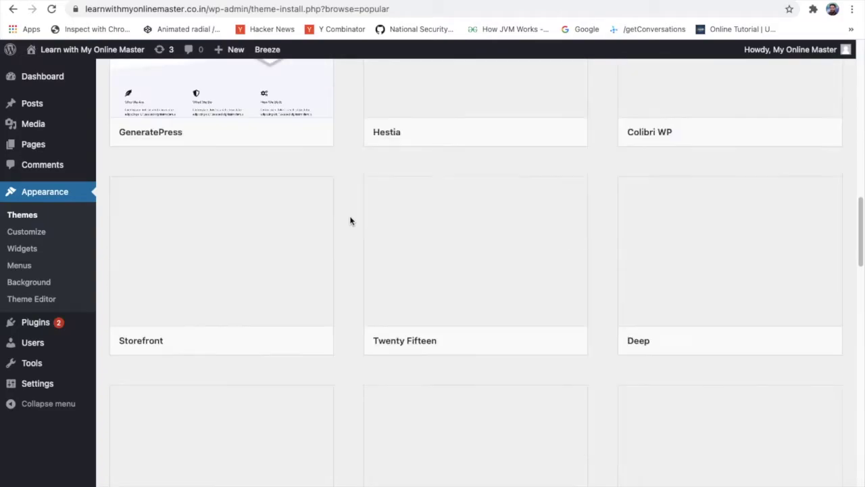
pyautogui.scroll(12, 350, 220)
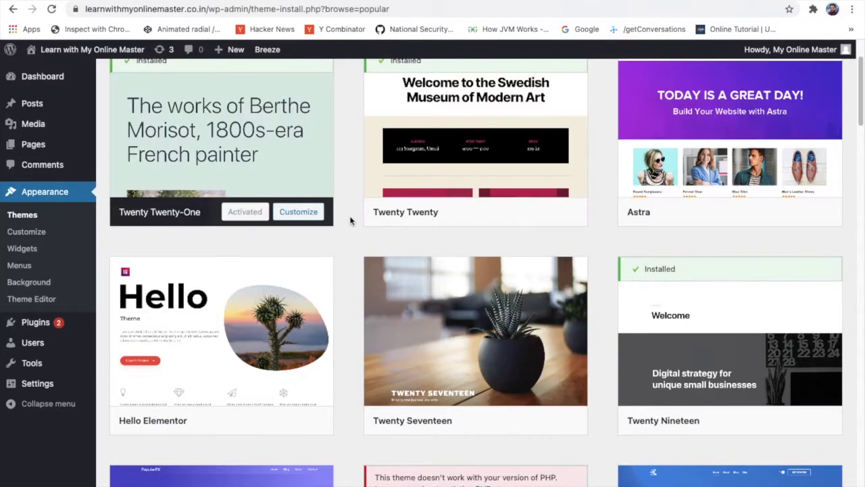
pyautogui.scroll(2, 350, 220)
pyautogui.moveTo(676, 265)
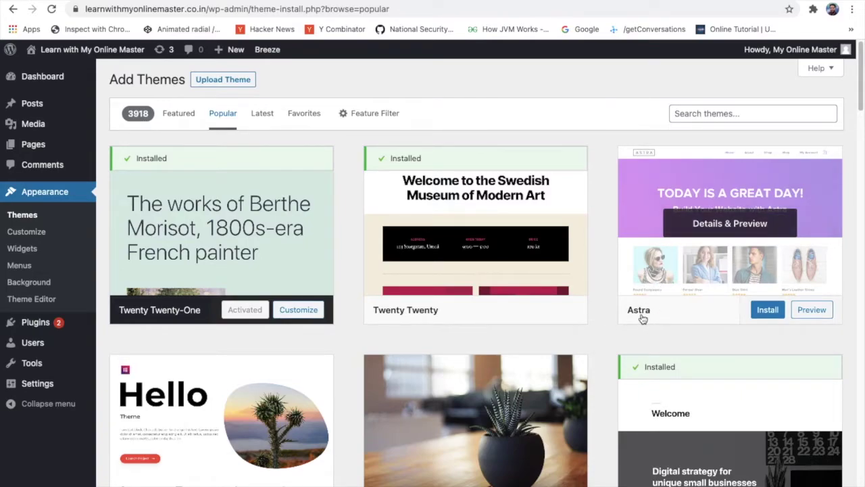
# Step: Search the theme directory for "astra", and install and activate the Astra theme
pyautogui.click(698, 115)
pyautogui.write('astra')
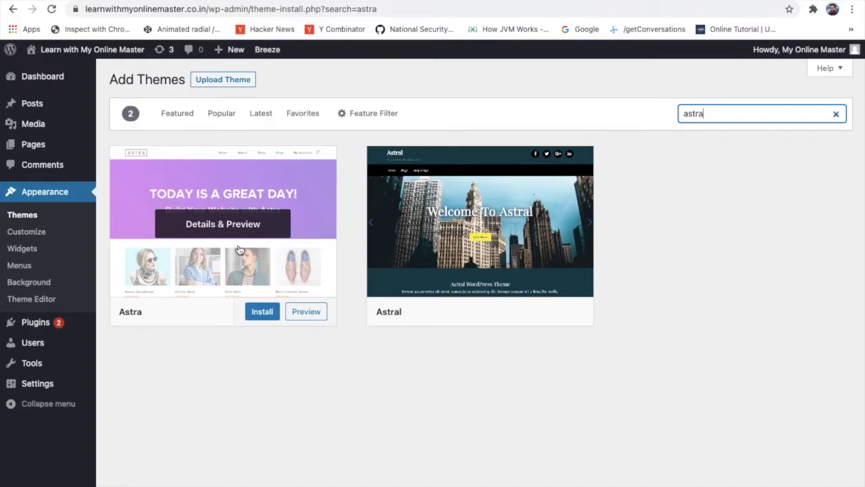
pyautogui.click(257, 313)
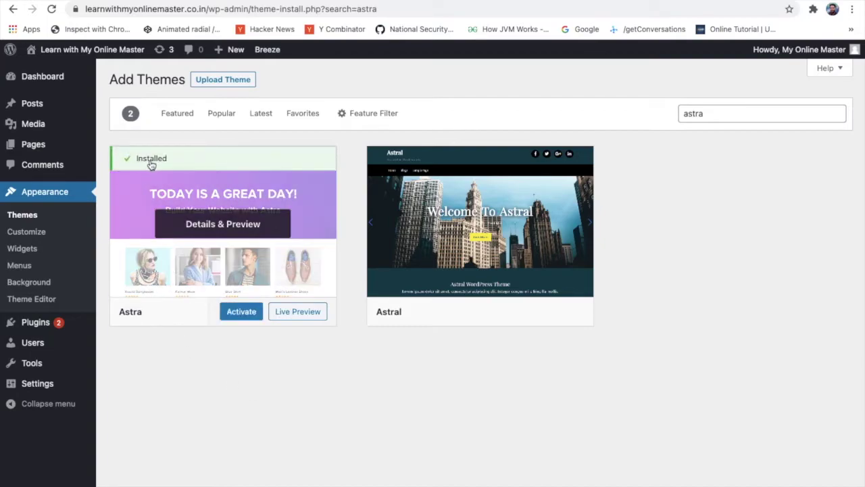
pyautogui.click(242, 318)
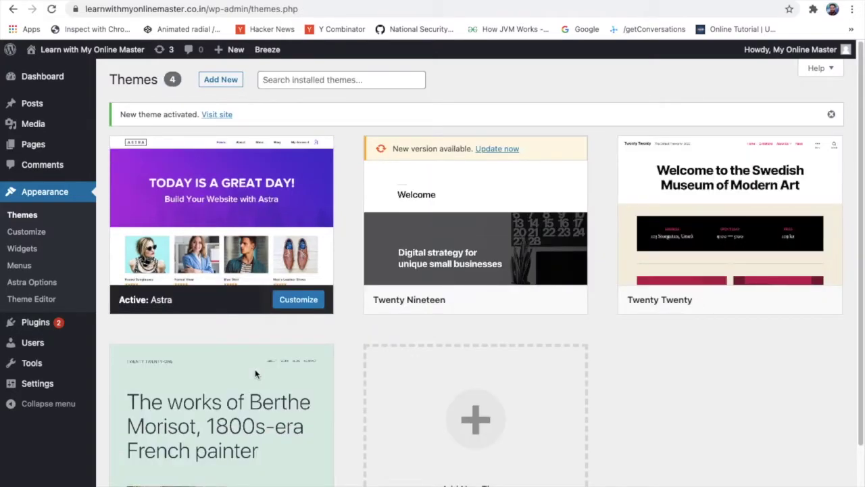
# Step: Delete the unused Twenty Nineteen theme from the installed themes
pyautogui.scroll(-2, 255, 369)
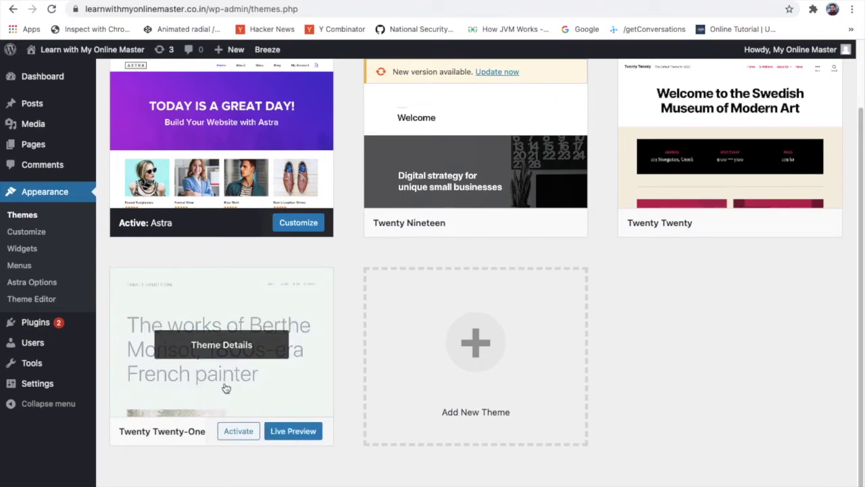
pyautogui.scroll(2, 226, 388)
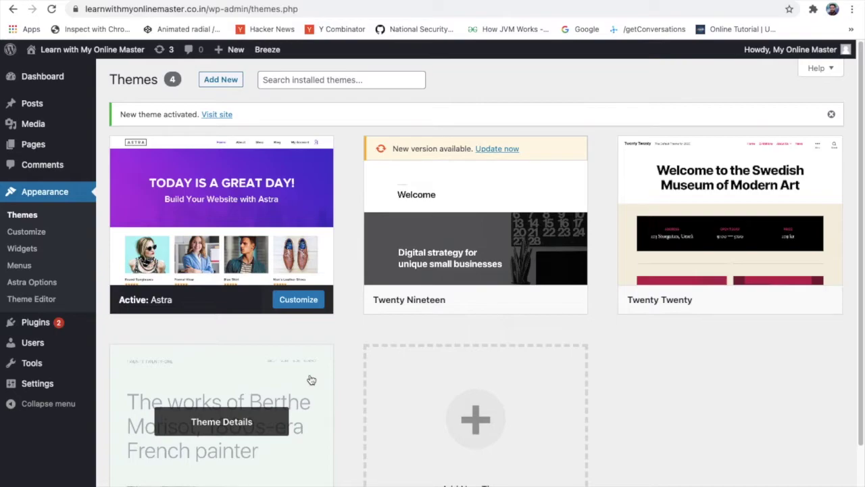
pyautogui.click(483, 247)
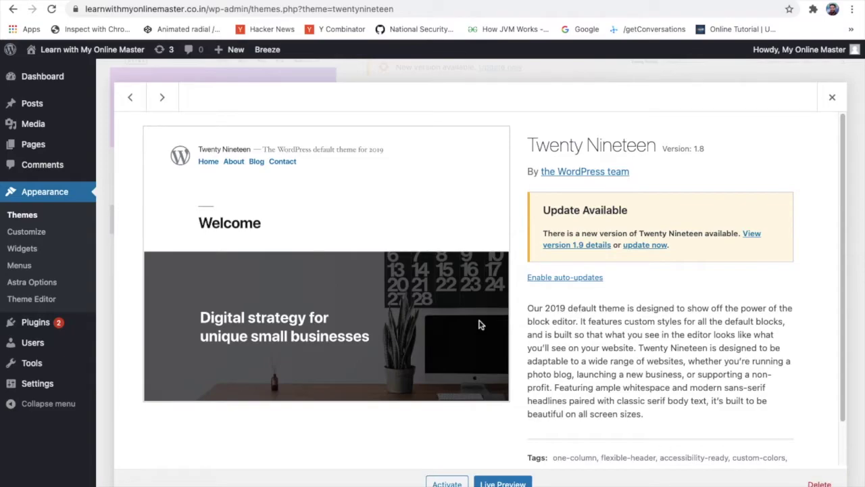
pyautogui.click(822, 483)
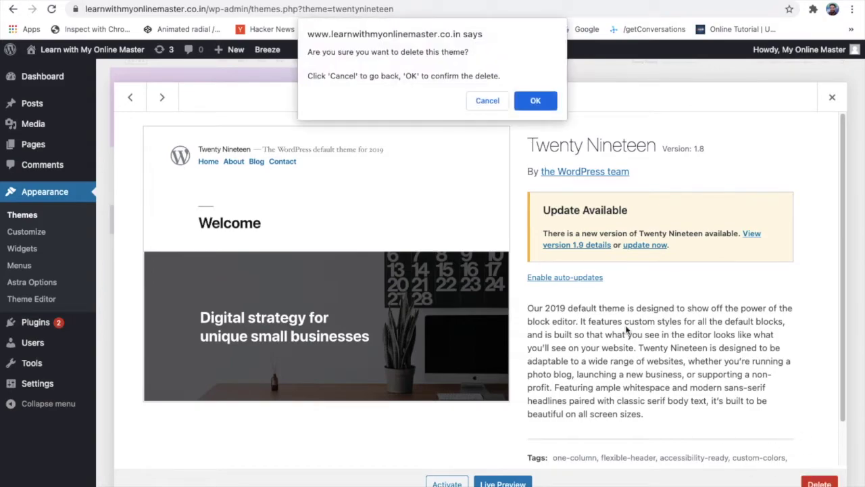
pyautogui.click(535, 99)
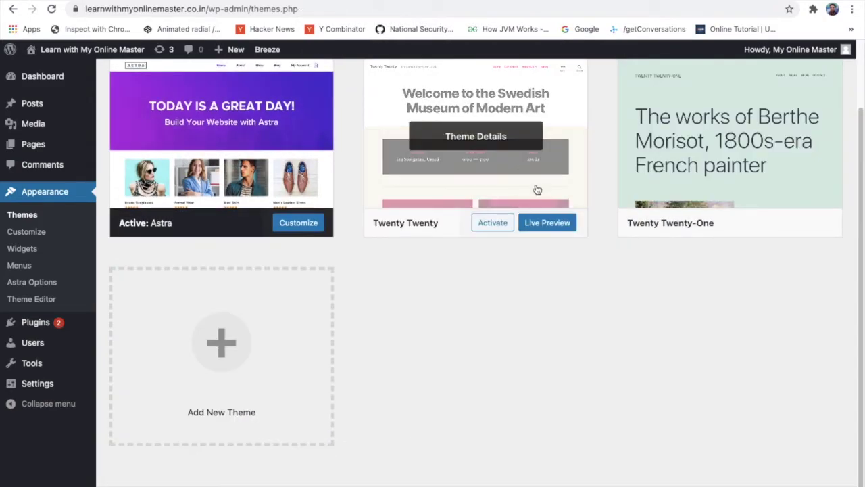
# Step: Delete the Twenty Twenty theme from its theme details
pyautogui.click(537, 190)
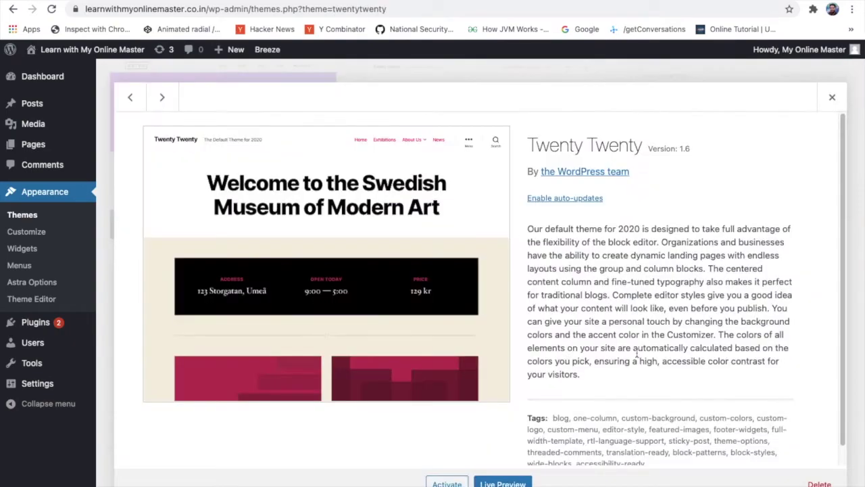
pyautogui.click(820, 483)
pyautogui.click(526, 103)
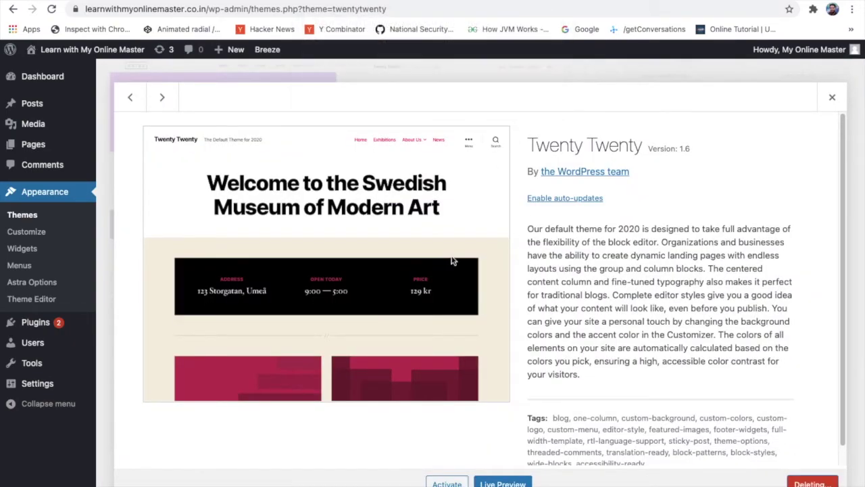
# Step: Delete the Twenty Twenty-One theme, leaving only Astra installed
pyautogui.click(501, 267)
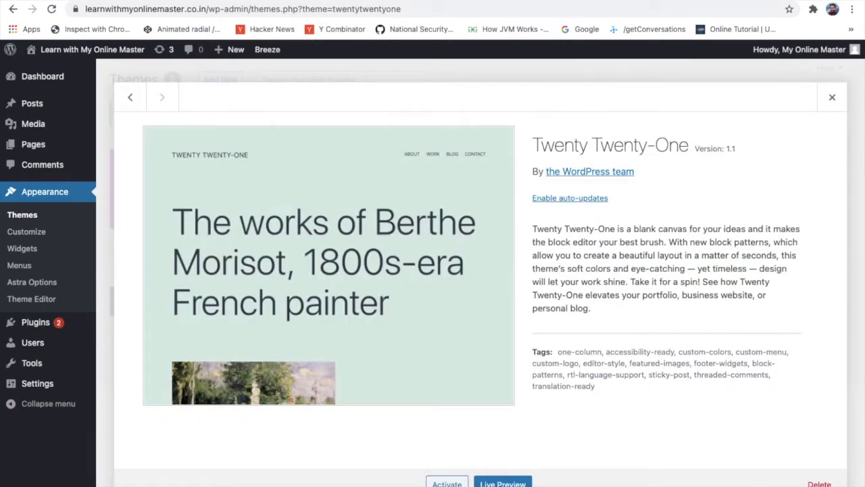
pyautogui.click(815, 483)
pyautogui.click(531, 102)
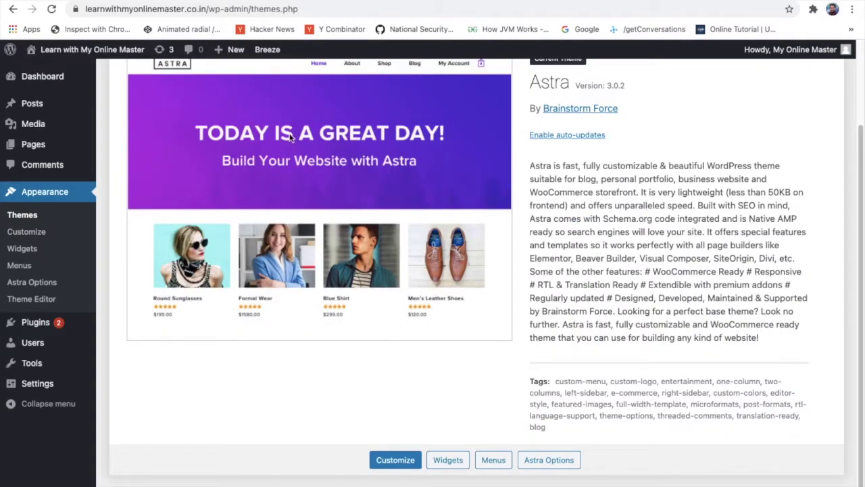
# Step: View the site's front page in its old design and reload it to examine the Astra theme's look
pyautogui.scroll(1, 258, 174)
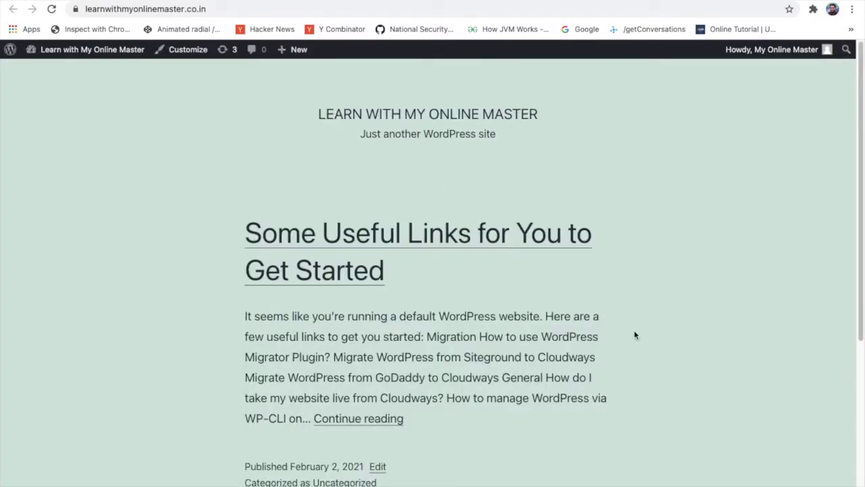
pyautogui.scroll(-4, 344, 286)
pyautogui.scroll(4, 344, 286)
pyautogui.click(52, 11)
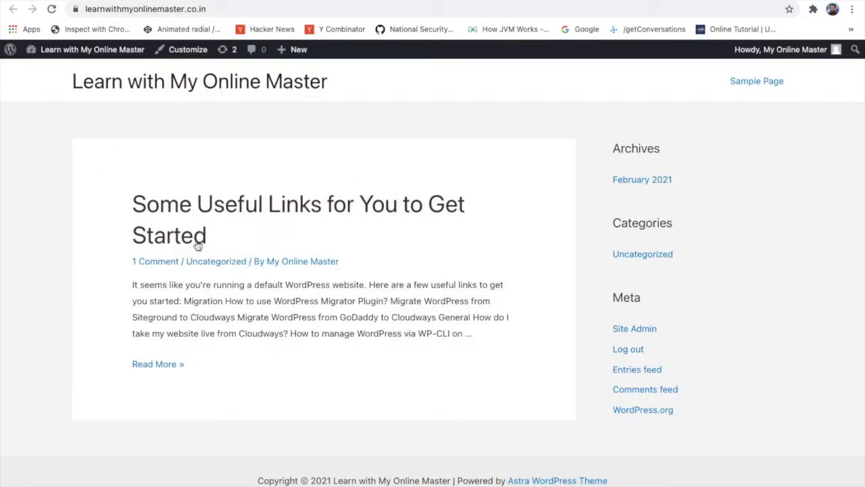
# Step: Return to the site's admin dashboard and search the plugins available to add for "elementor"
pyautogui.click(67, 1)
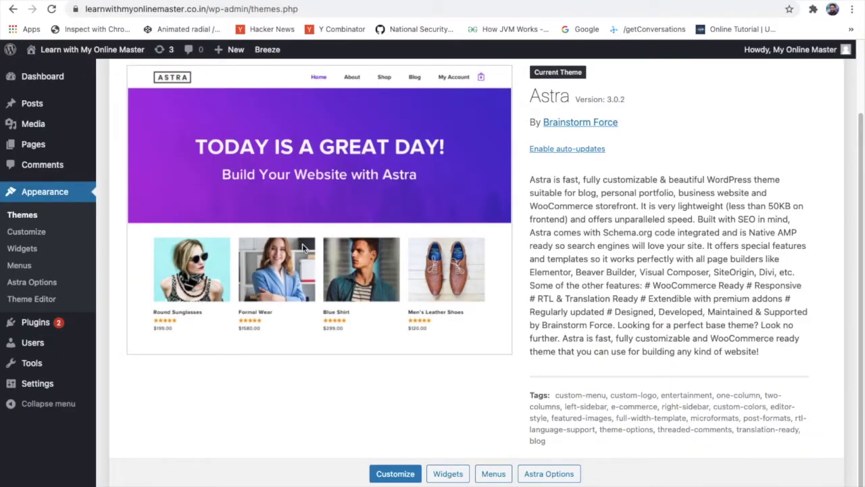
pyautogui.click(208, 2)
pyautogui.moveTo(31, 328)
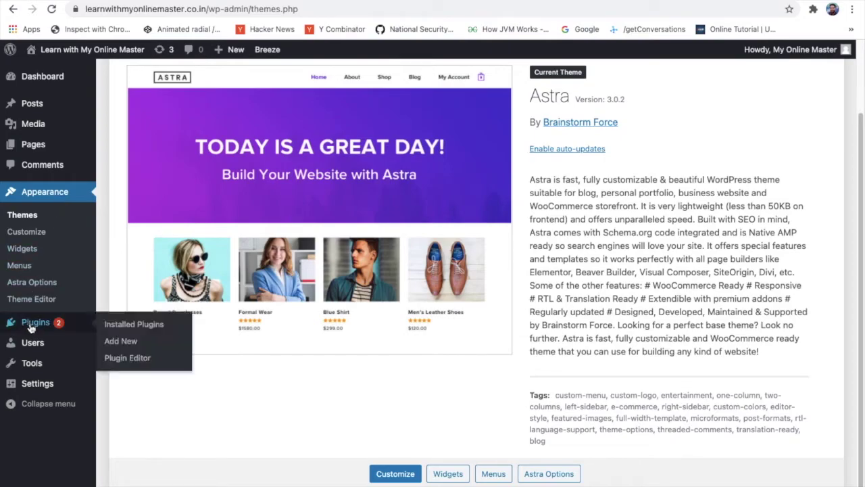
pyautogui.click(122, 343)
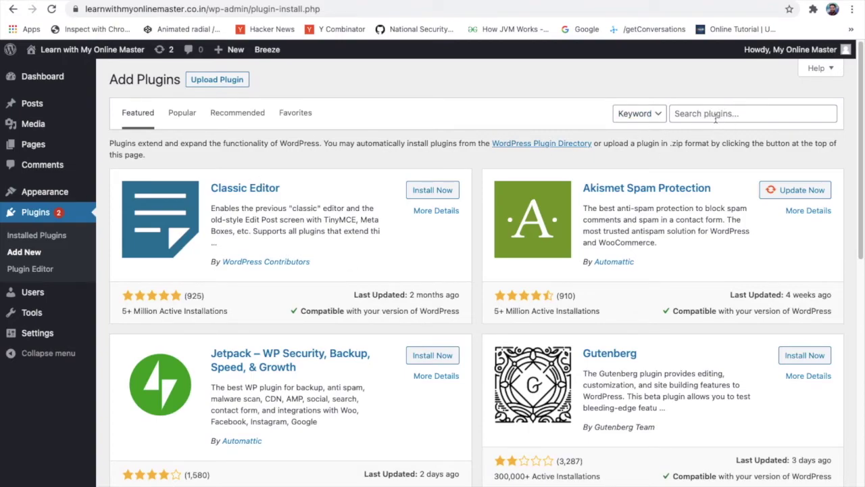
pyautogui.click(715, 115)
pyautogui.write('elementor')
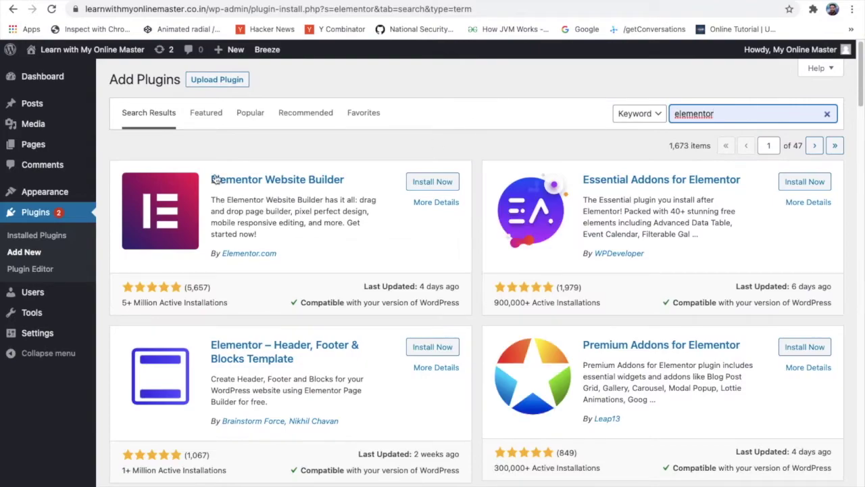
# Step: Install and activate the Elementor Website Builder plugin from the search results
pyautogui.moveTo(134, 302); pyautogui.dragTo(250, 304)
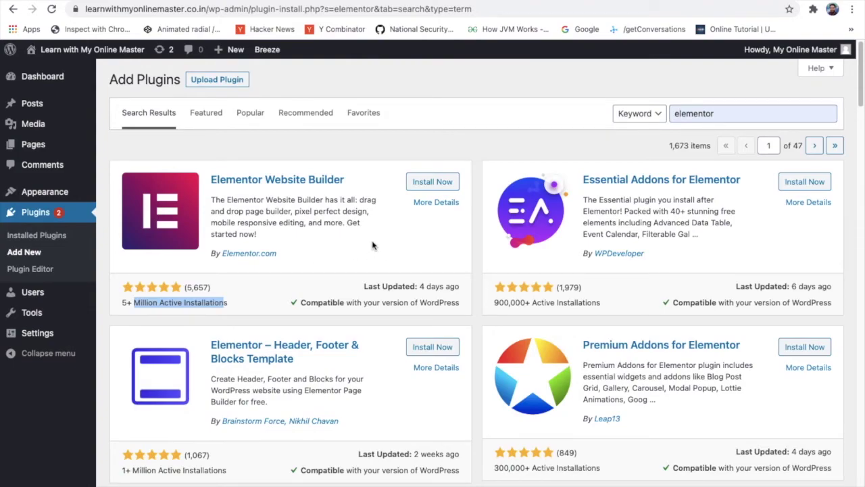
pyautogui.click(434, 183)
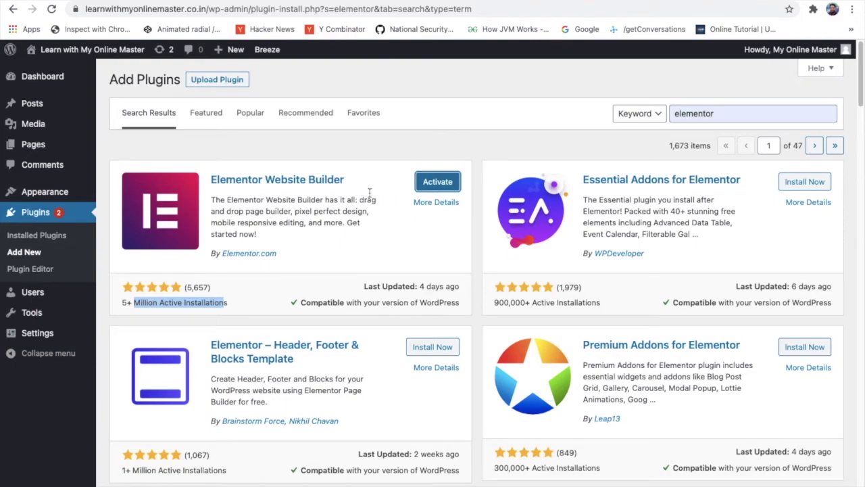
pyautogui.click(449, 188)
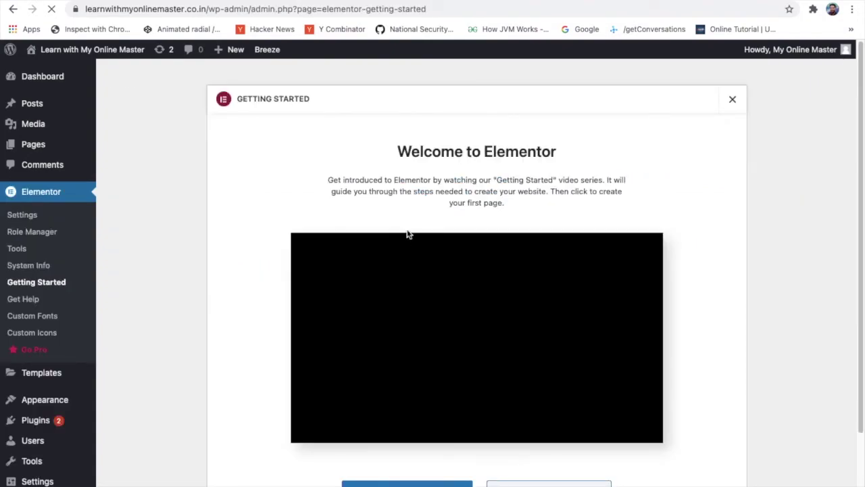
# Step: Look over Elementor's Getting Started welcome page and close it
pyautogui.moveTo(397, 151); pyautogui.dragTo(551, 153)
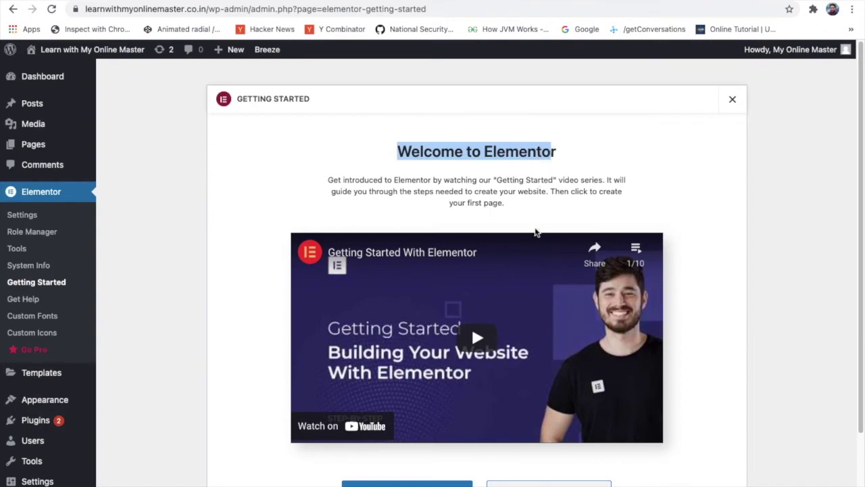
pyautogui.scroll(-3, 534, 233)
pyautogui.scroll(3, 575, 412)
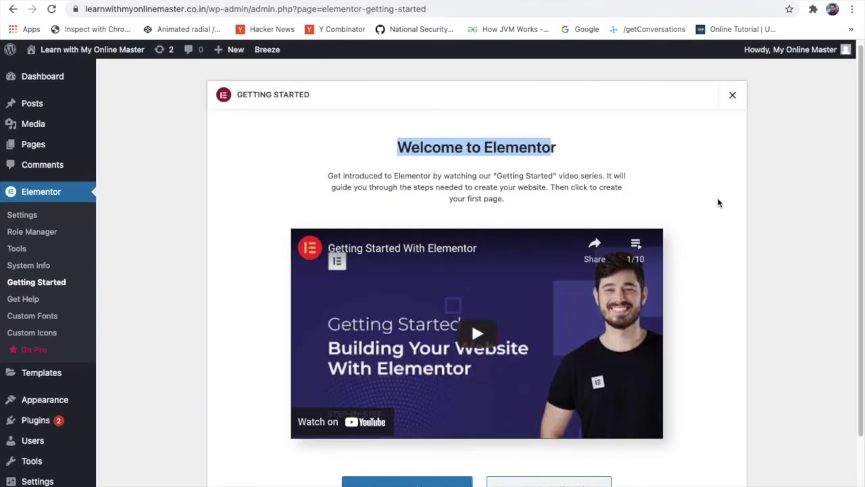
pyautogui.click(732, 96)
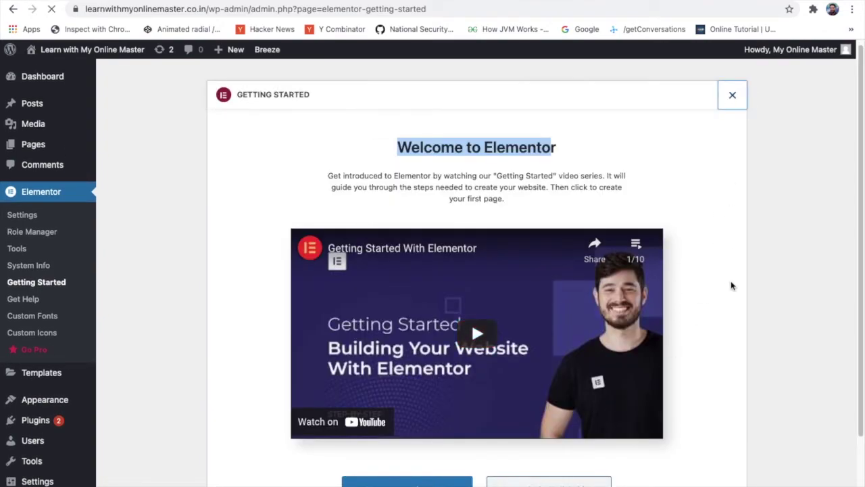